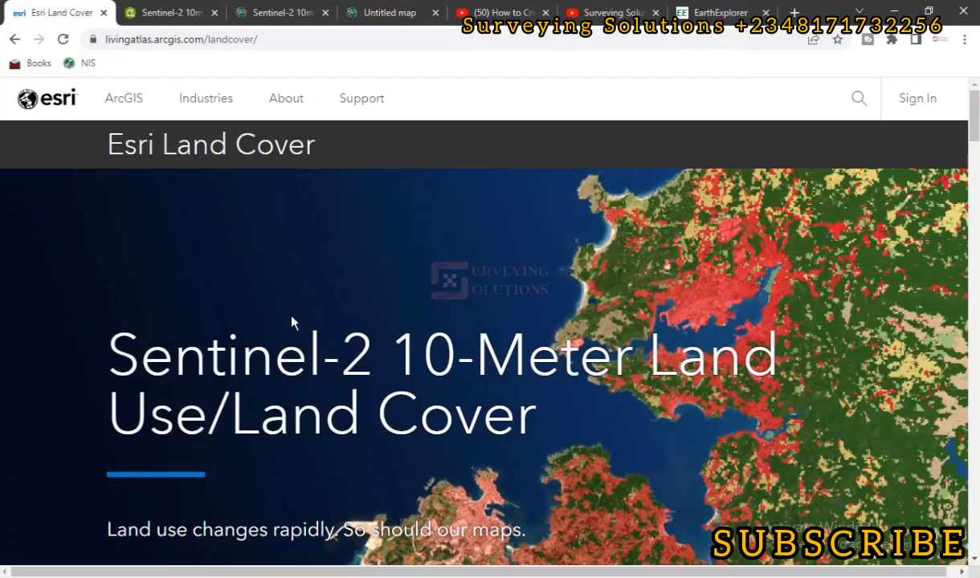
# Read down through the 10-meter land use/land cover overview page.
pyautogui.scroll(-3, 357, 324)
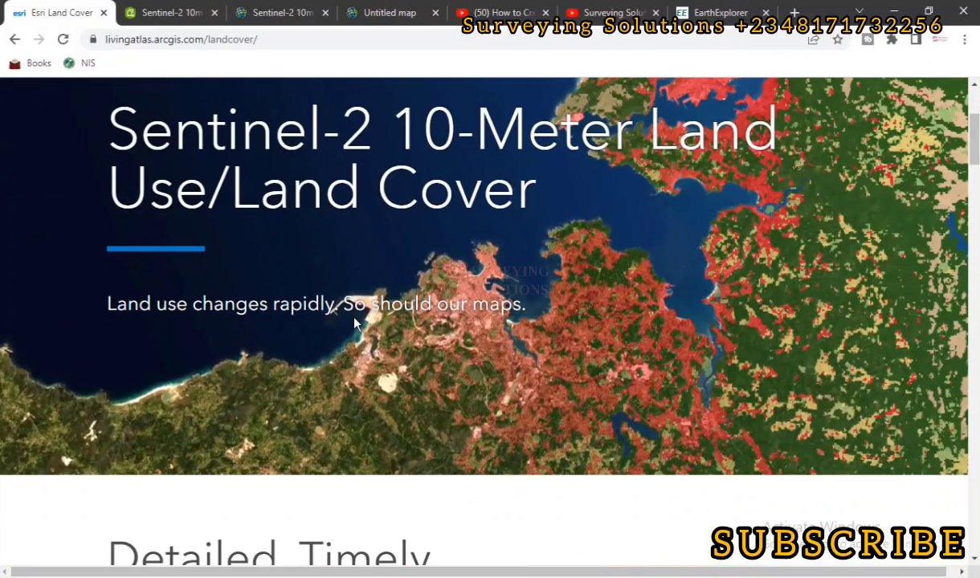
pyautogui.scroll(2, 333, 292)
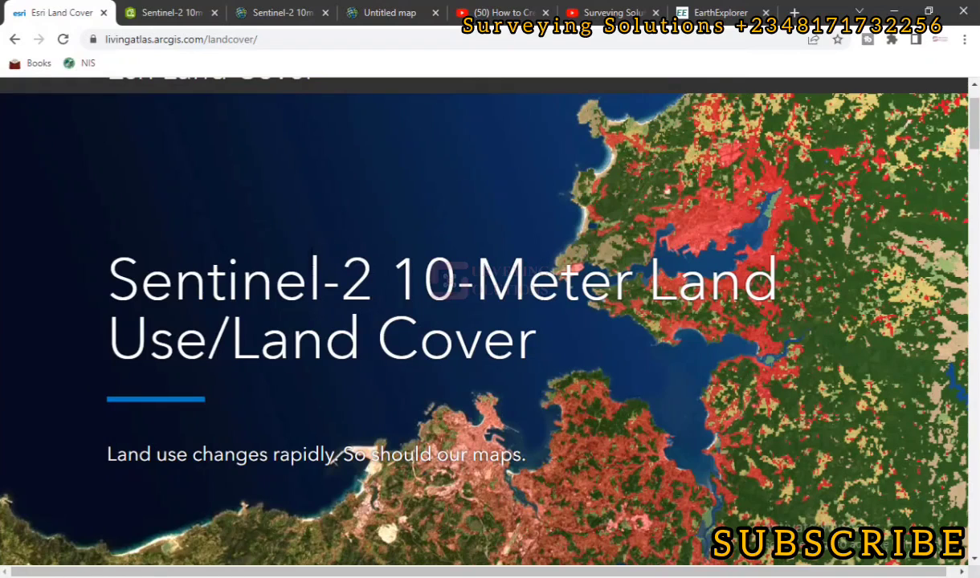
pyautogui.scroll(-3, 366, 340)
pyautogui.scroll(-3, 366, 339)
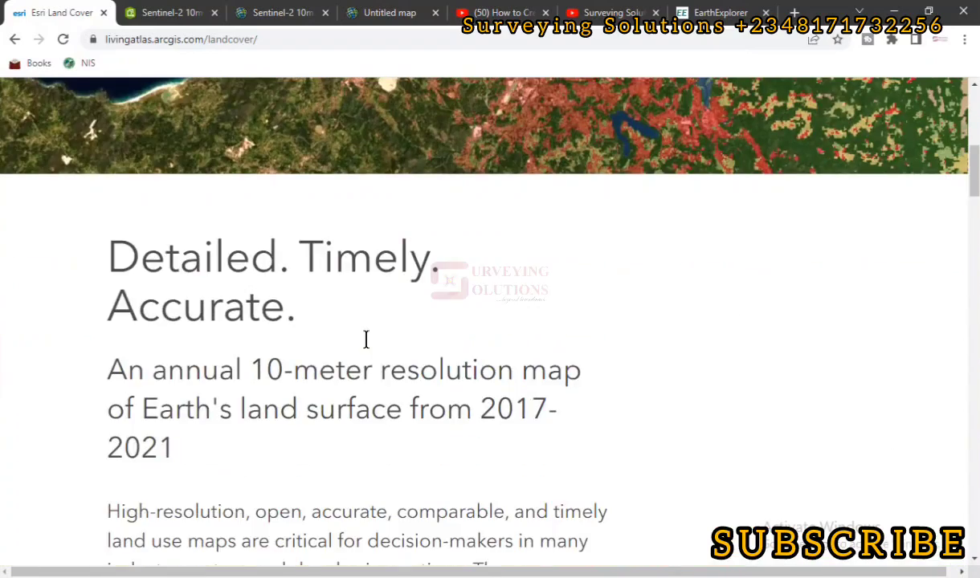
pyautogui.scroll(-4, 369, 344)
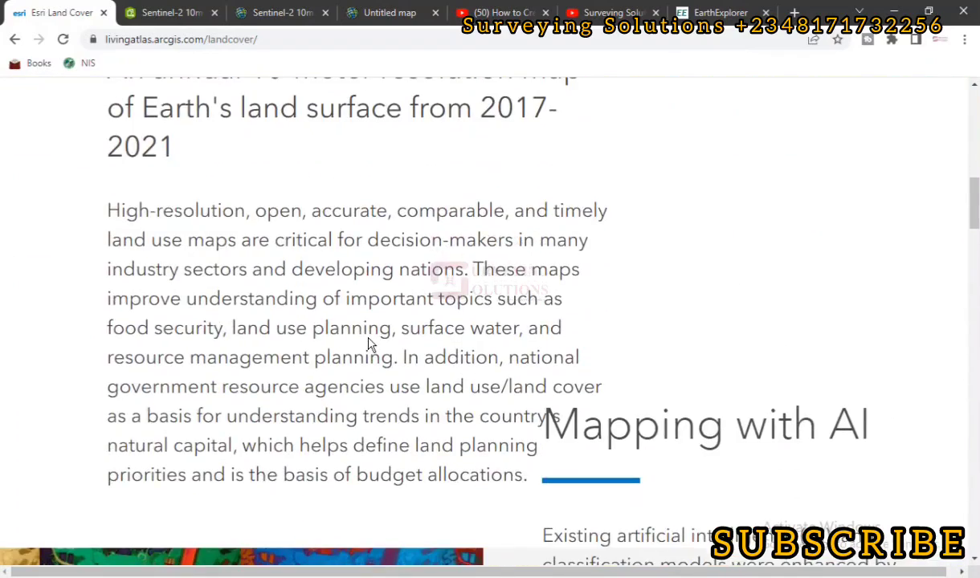
pyautogui.scroll(1, 369, 344)
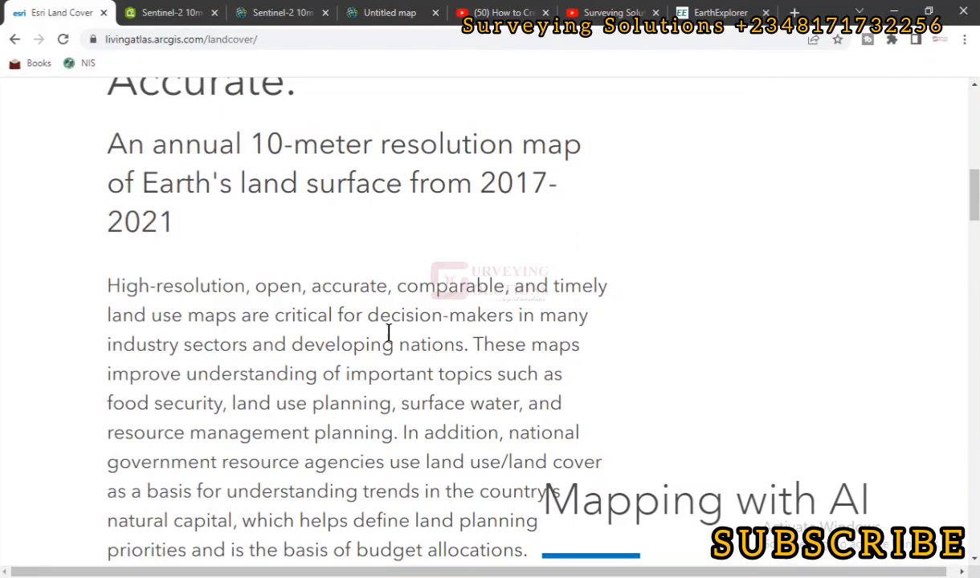
pyautogui.scroll(-5, 388, 312)
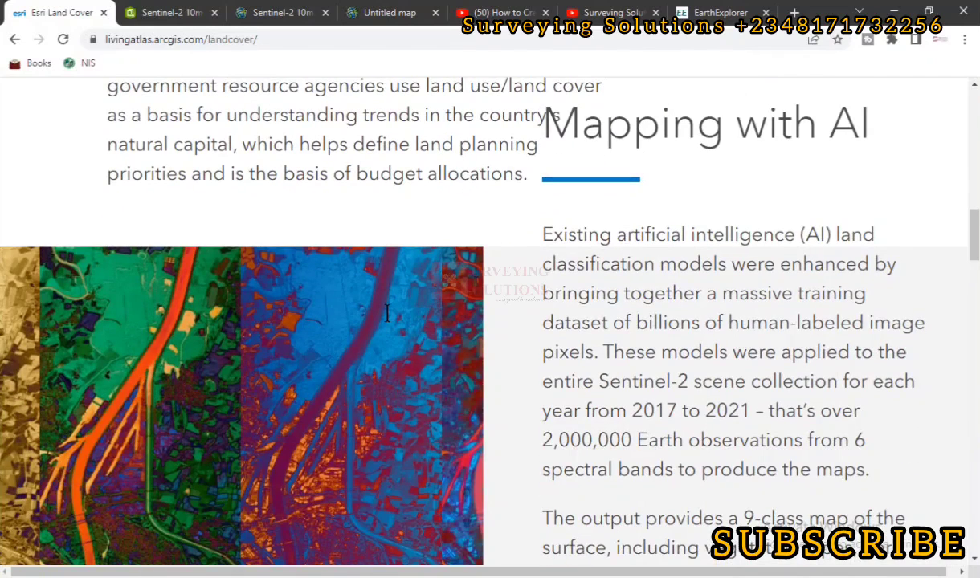
pyautogui.scroll(-5, 386, 314)
pyautogui.scroll(-2, 388, 316)
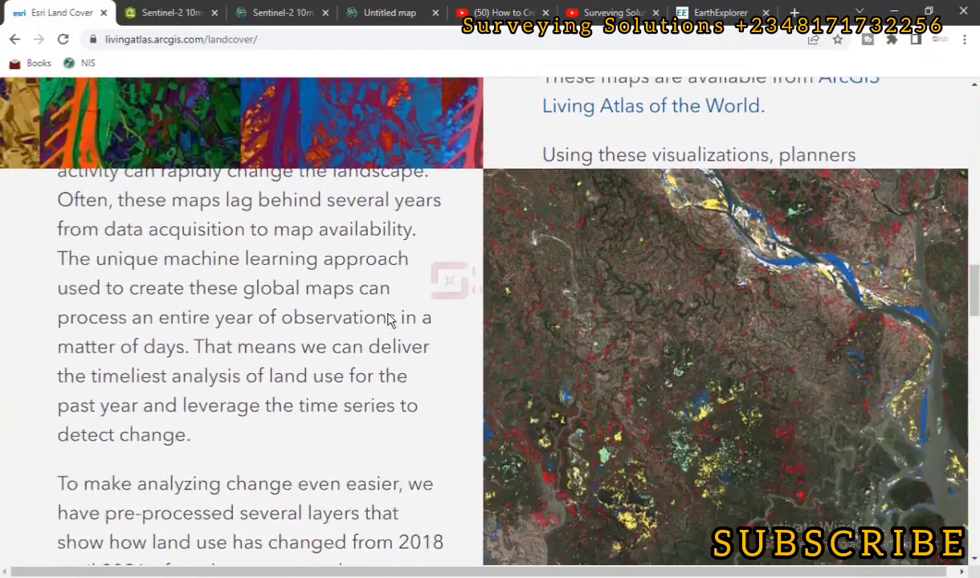
pyautogui.scroll(-3, 389, 320)
# Return to the top of the page and switch to the Sentinel-2 10m map tab.
pyautogui.scroll(2, 388, 313)
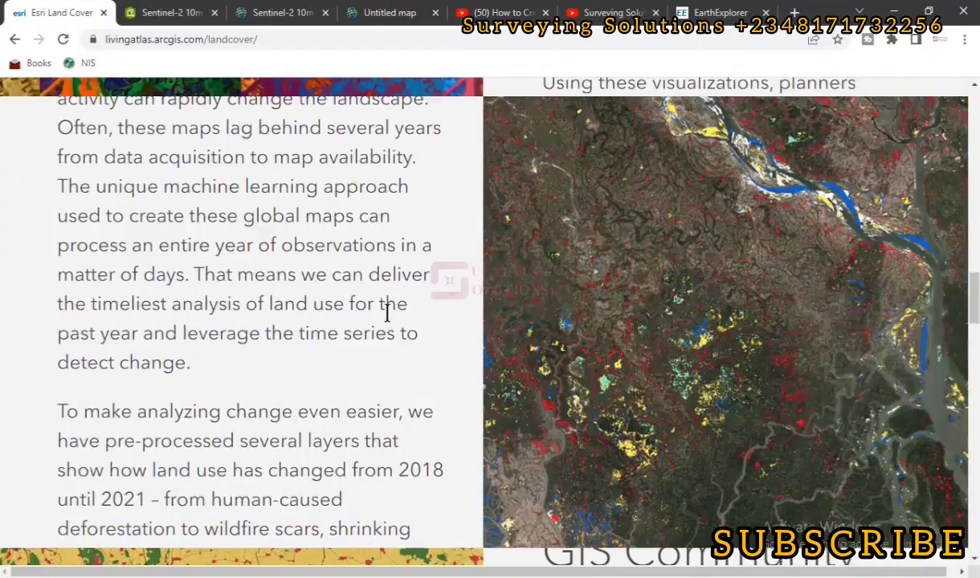
pyautogui.scroll(3, 386, 314)
pyautogui.scroll(6, 387, 314)
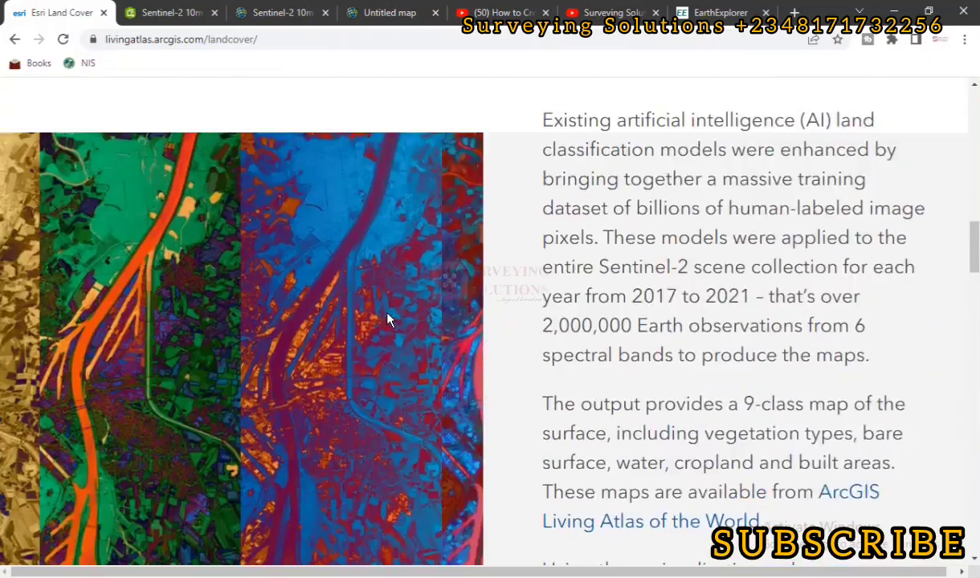
pyautogui.scroll(5, 386, 320)
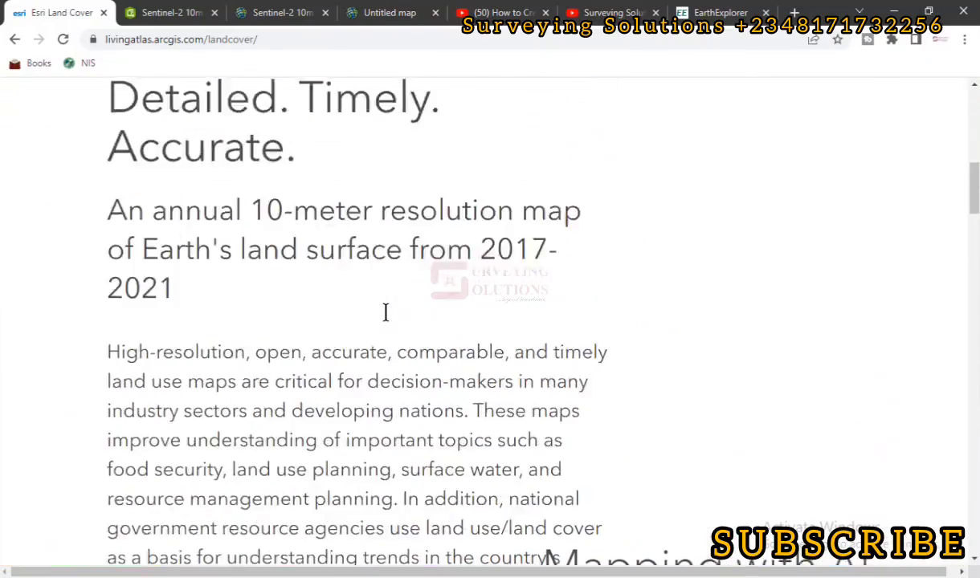
pyautogui.scroll(5, 387, 320)
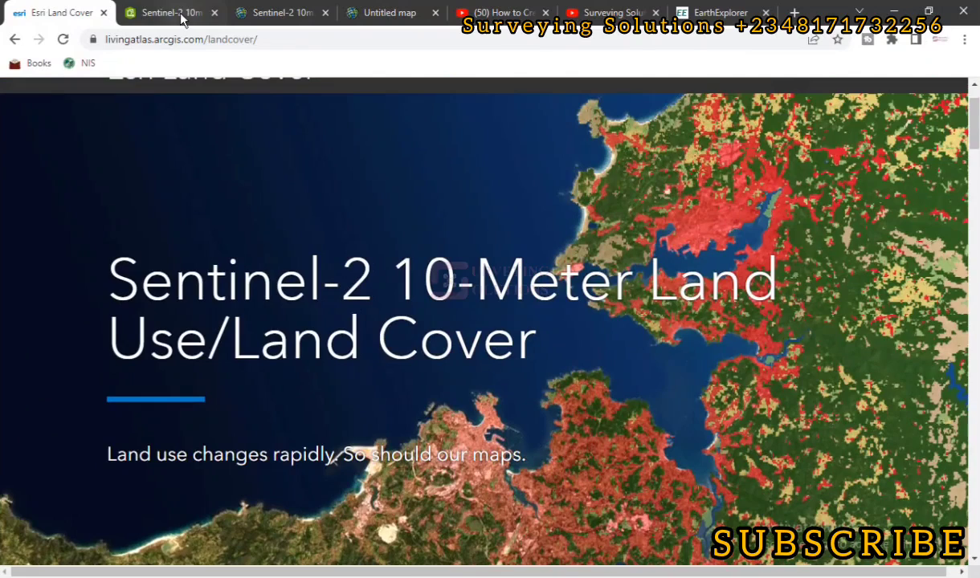
pyautogui.click(173, 13)
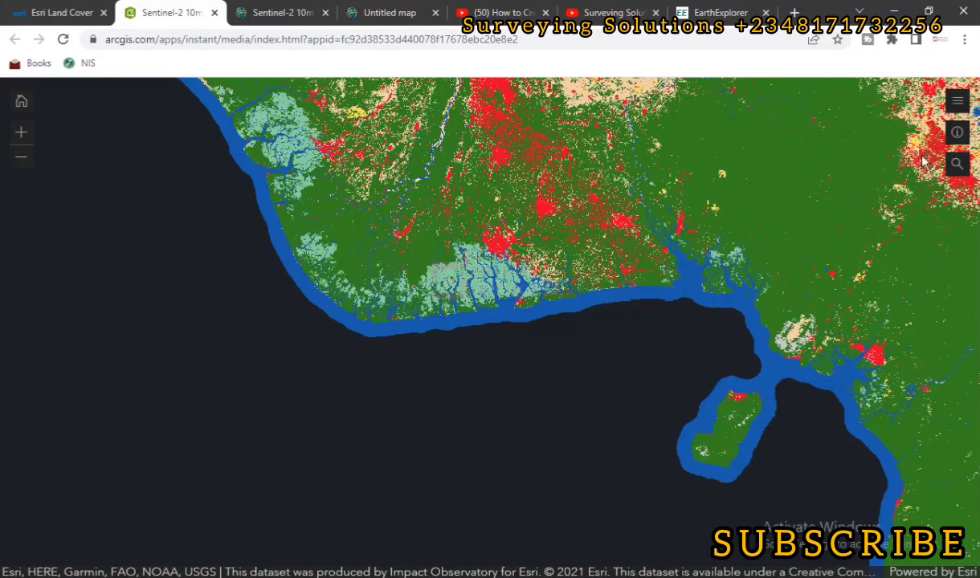
# Expand the map's magnifier search and place the cursor in the empty search box.
pyautogui.click(956, 166)
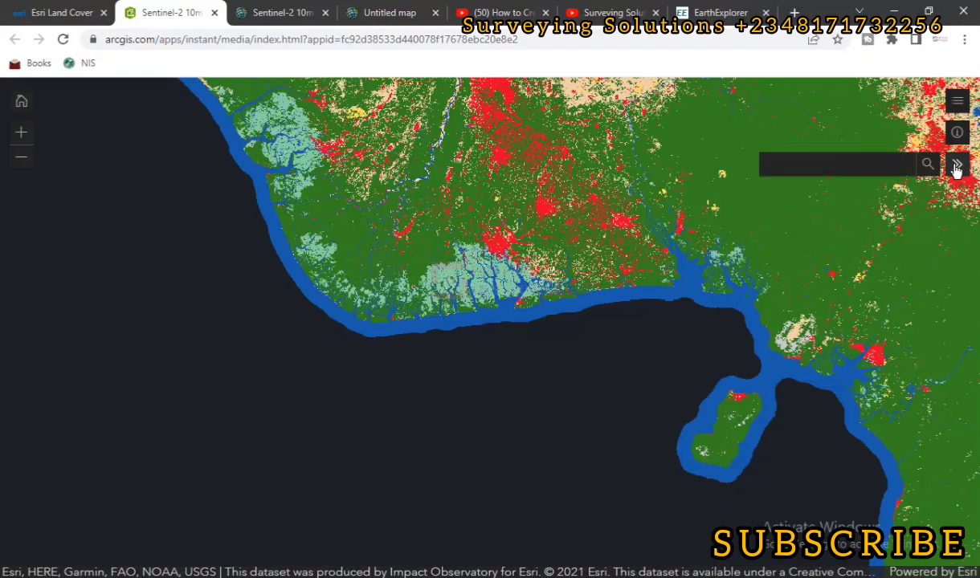
pyautogui.click(800, 166)
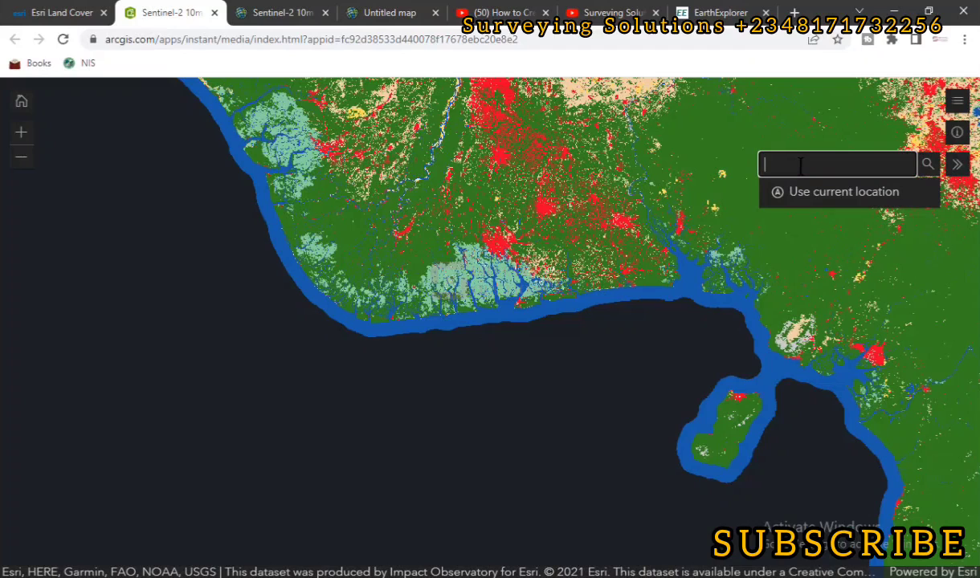
# Search 'rivers state', trim the query to 'rivers', then collapse the search panel.
pyautogui.write('rivers')
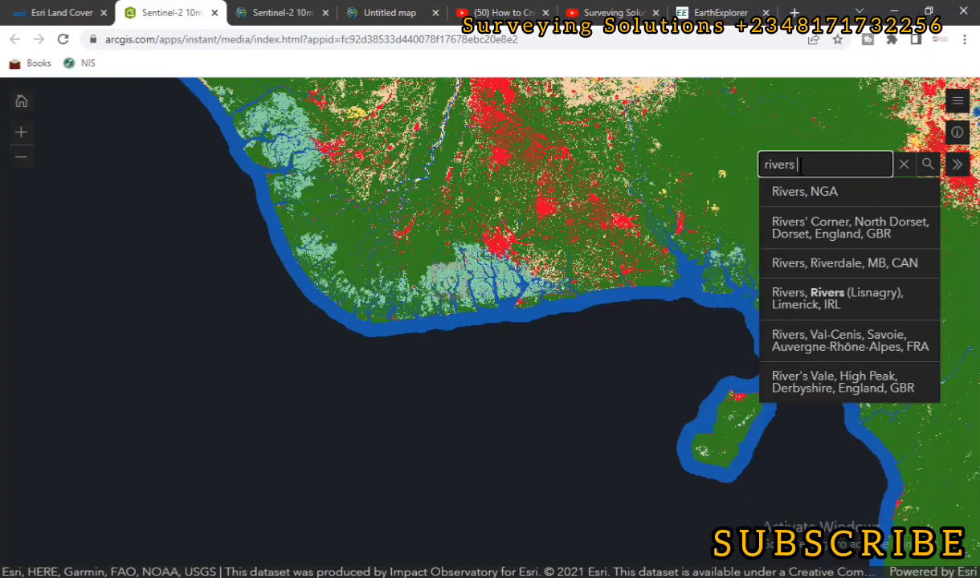
pyautogui.write('state')
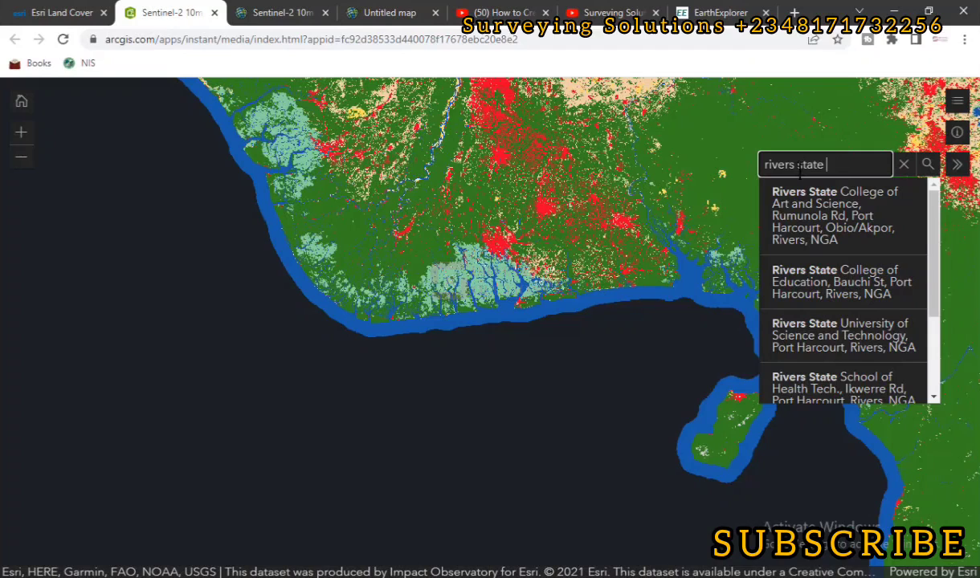
pyautogui.scroll(-2, 821, 243)
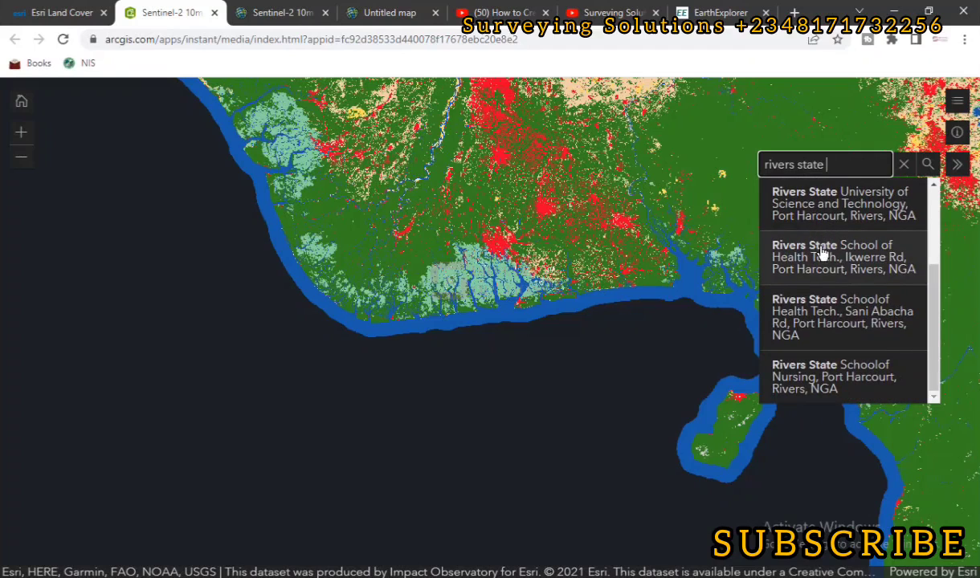
pyautogui.scroll(2, 823, 297)
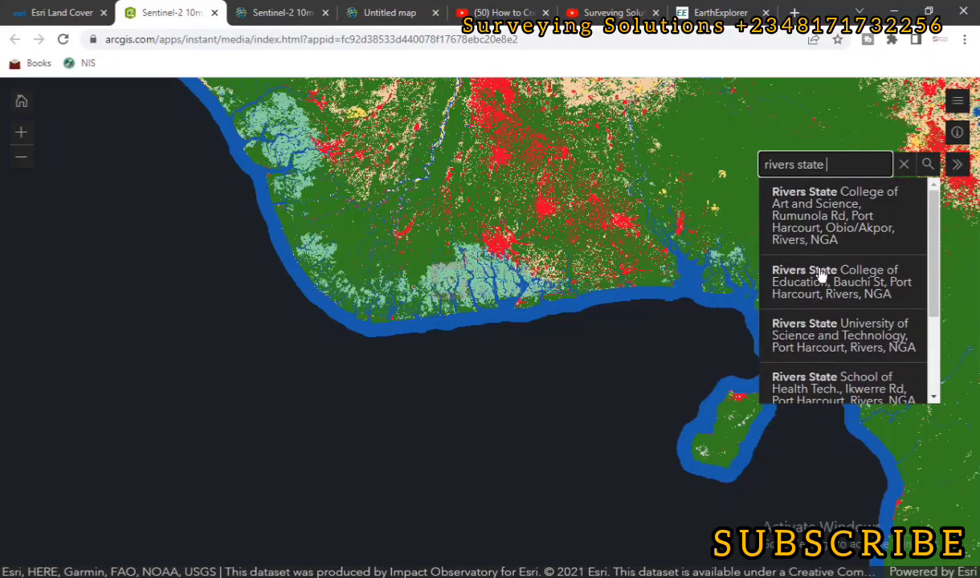
pyautogui.press('BackSpace')
pyautogui.press('BackSpace')
pyautogui.press('BackSpace')
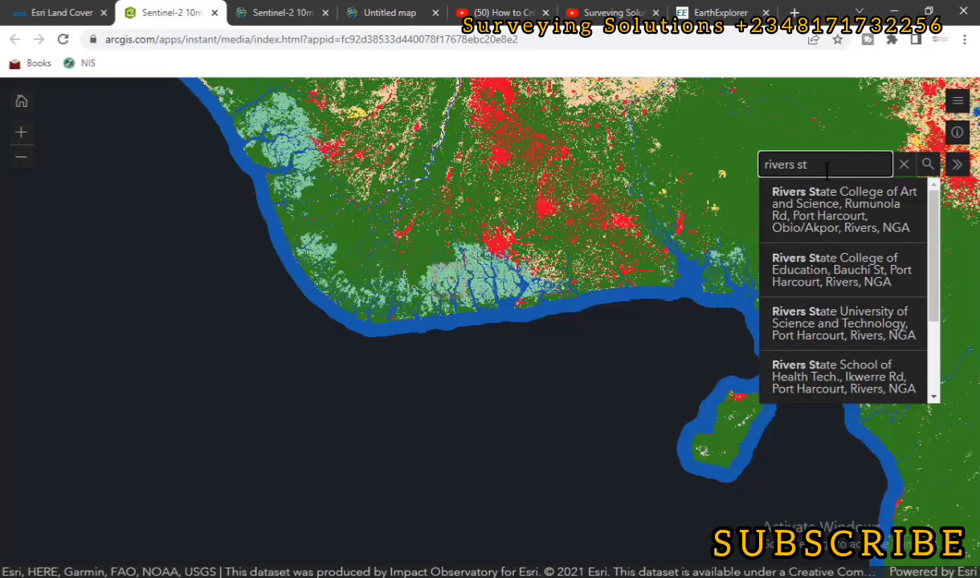
pyautogui.press('BackSpace')
pyautogui.press('BackSpace')
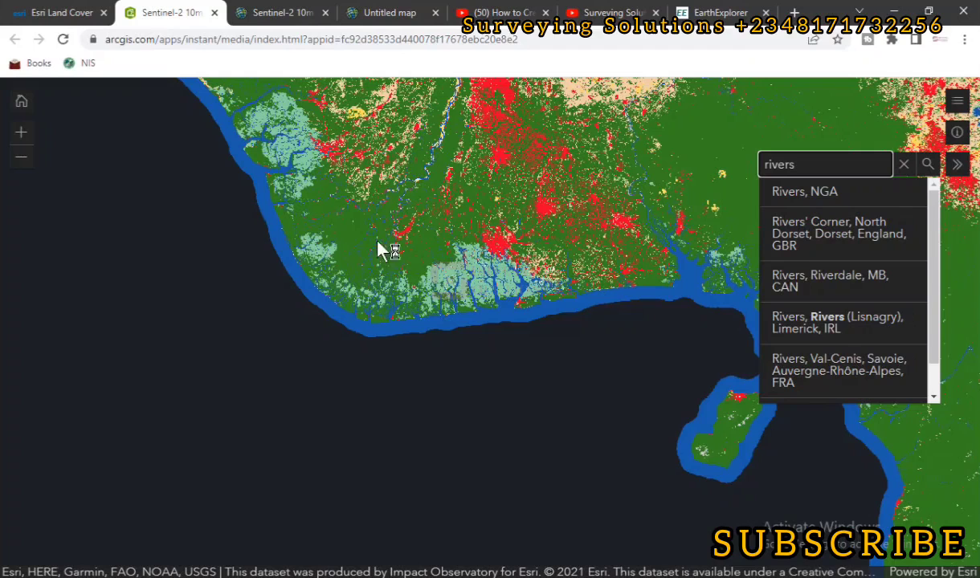
pyautogui.click(955, 166)
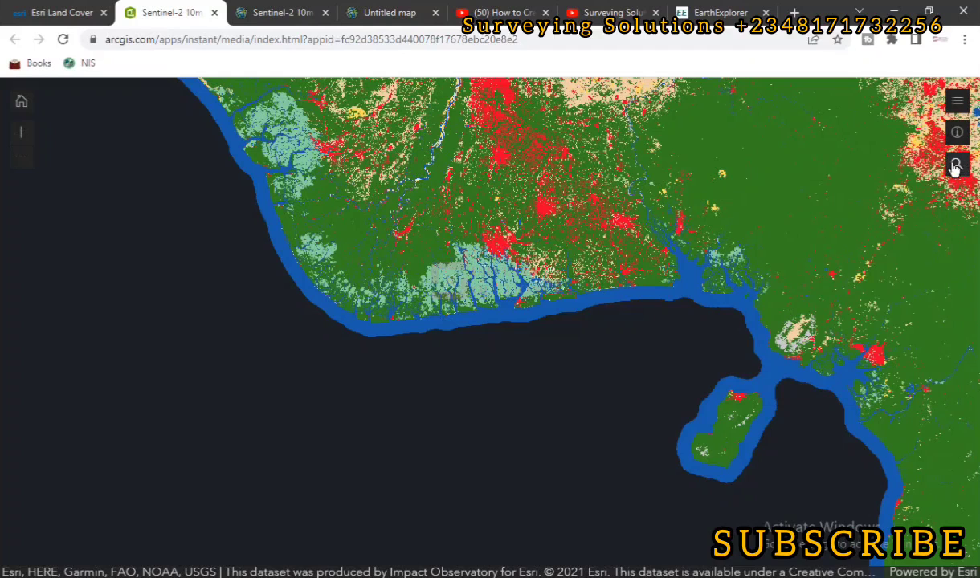
# Open the Esri 2020 Land Cover V2 legend from the map's legend button.
pyautogui.click(957, 101)
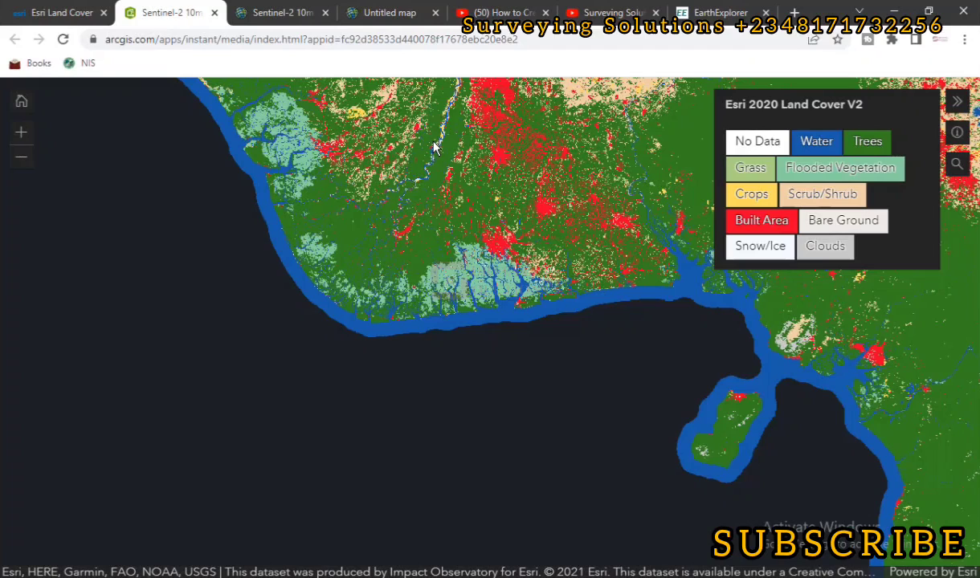
pyautogui.hotkey('alt', 'Tab')
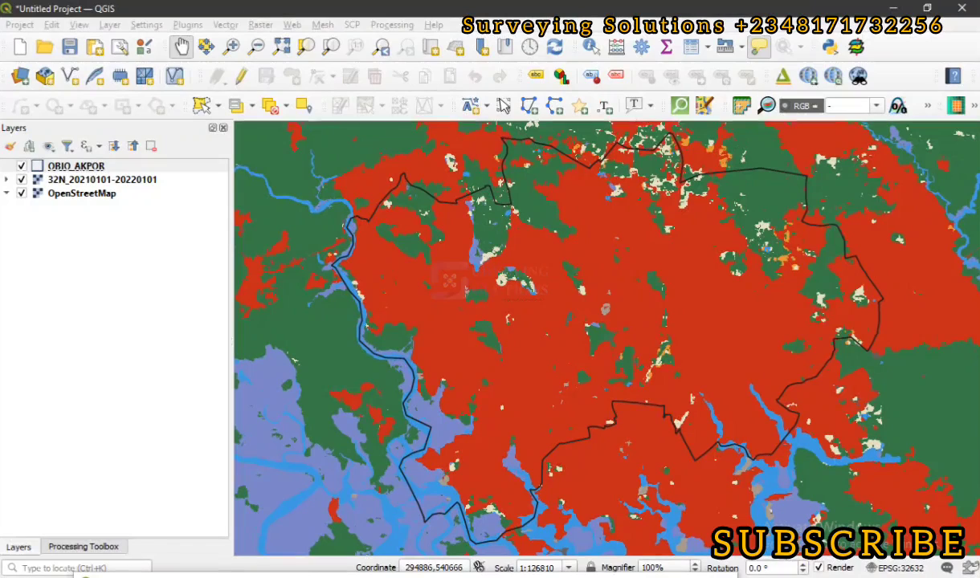
pyautogui.click(49, 167)
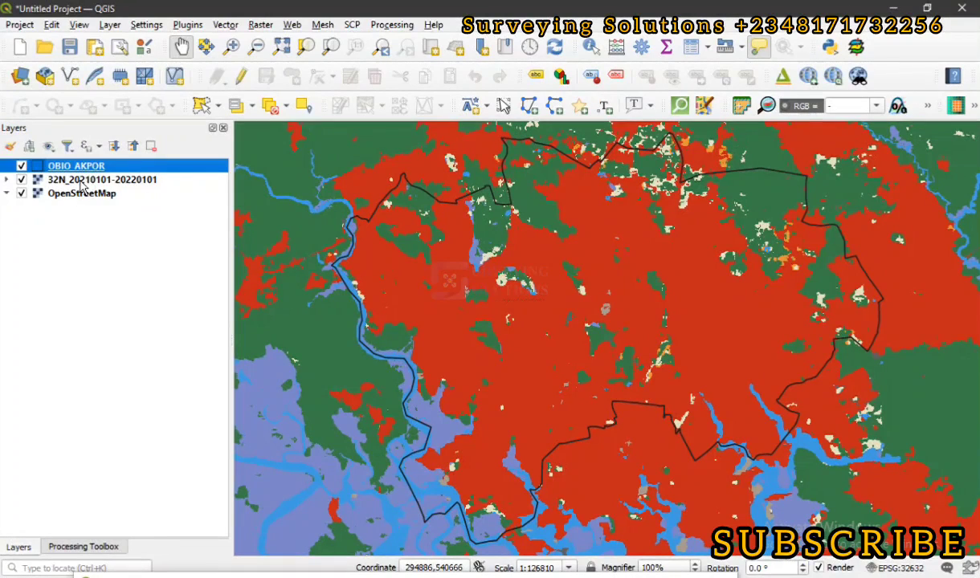
pyautogui.click(81, 180)
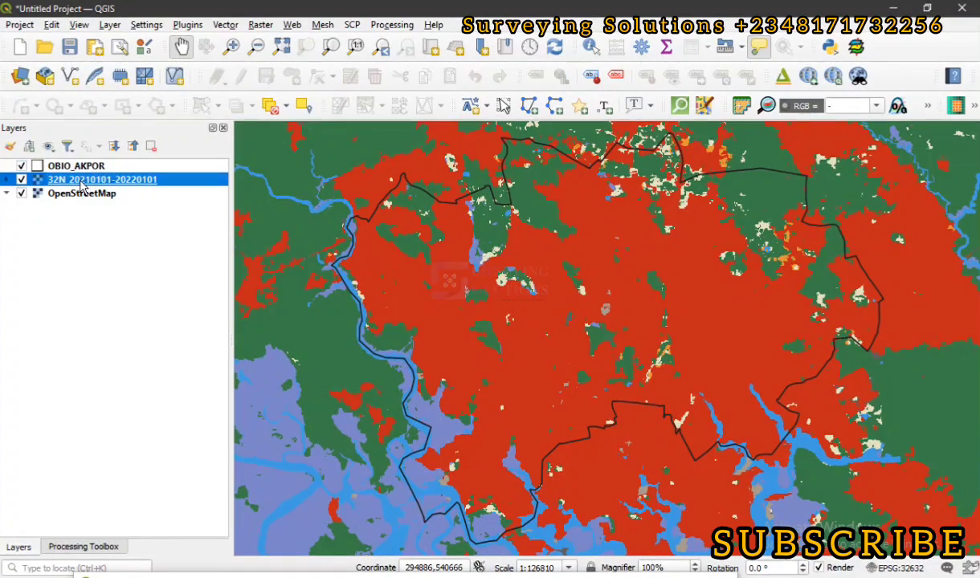
pyautogui.click(328, 47)
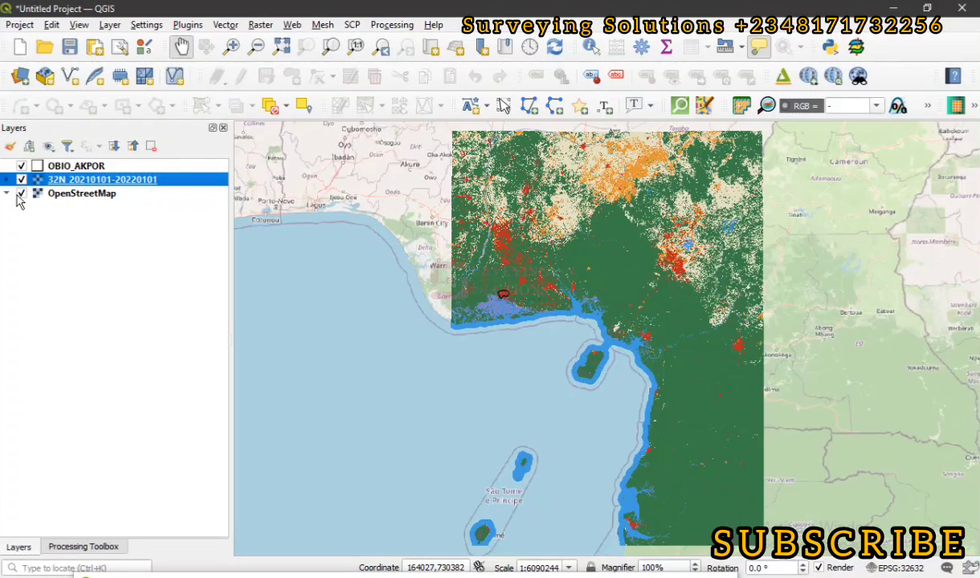
# Toggle the OpenStreetMap basemap off and on, then zoom to the OBIO_AKPOR boundary.
pyautogui.click(21, 195)
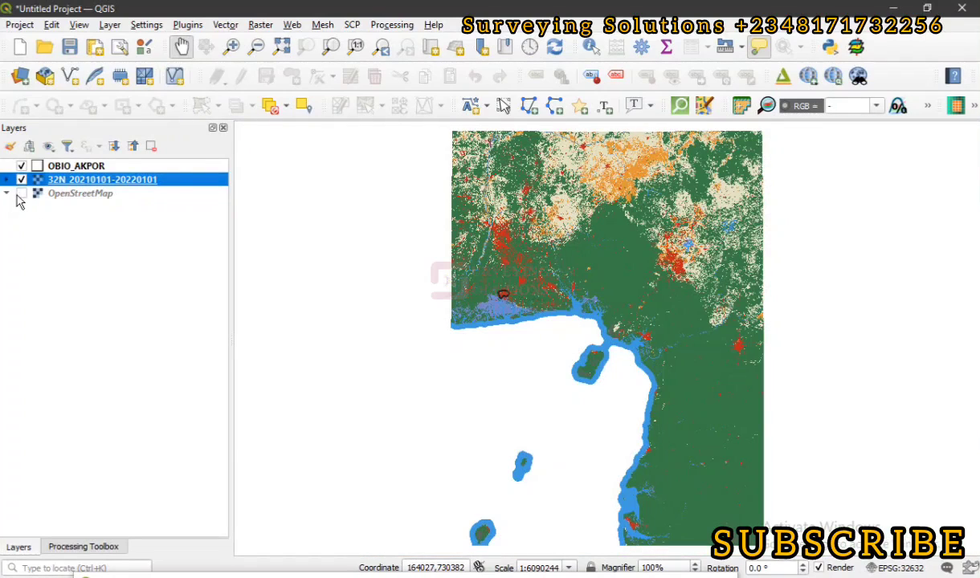
pyautogui.click(21, 194)
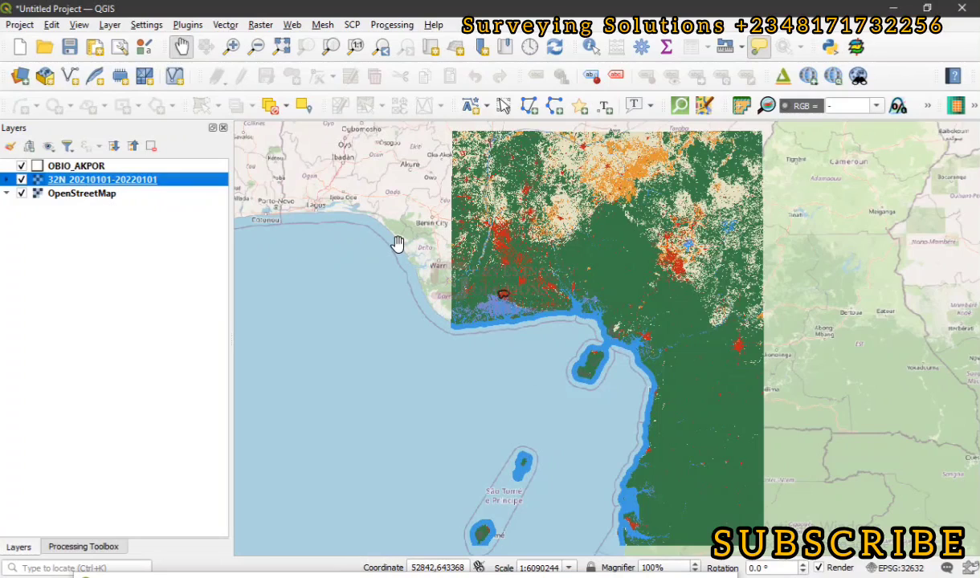
pyautogui.click(95, 167)
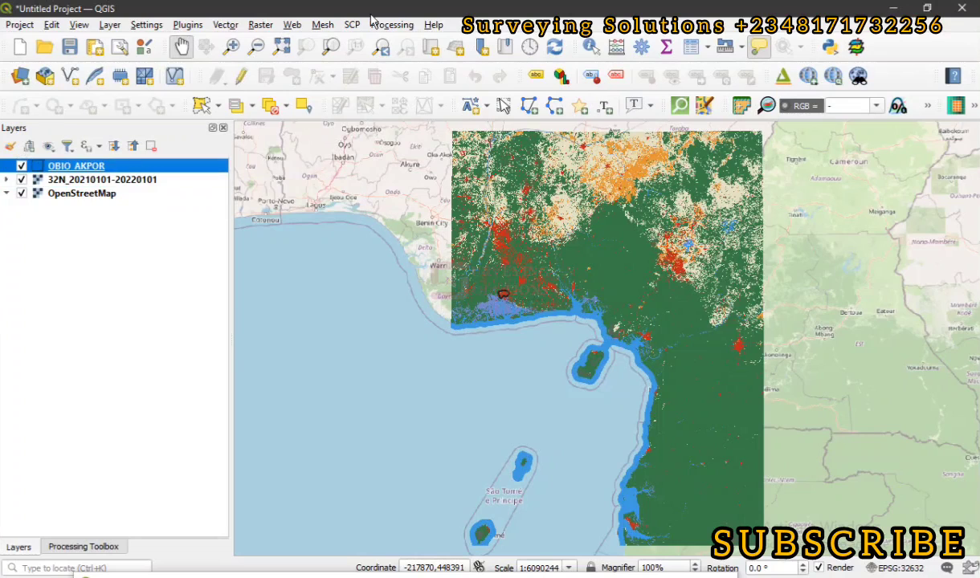
pyautogui.click(330, 48)
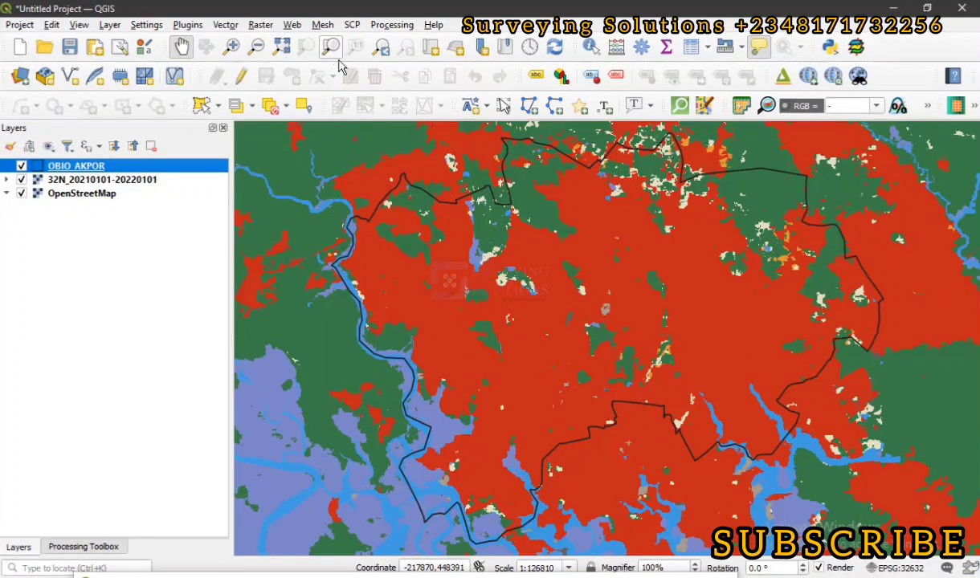